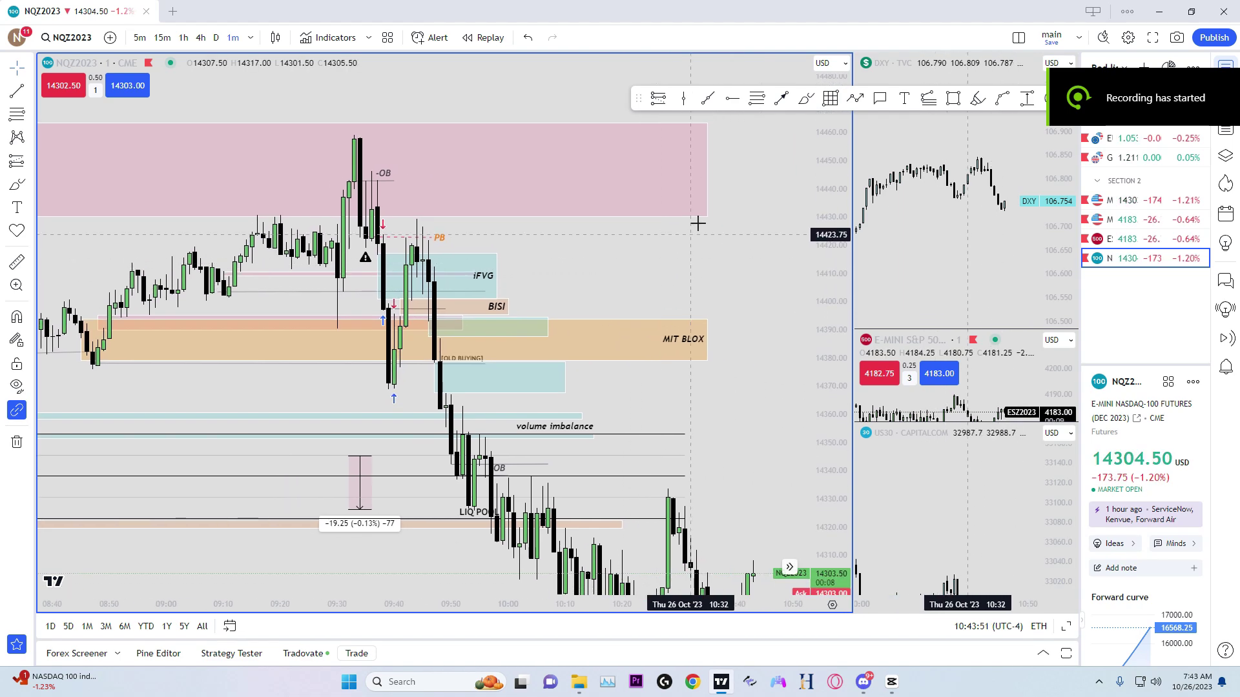
{"action": "scroll", "coordinate": [747, 266], "scroll_direction": "down", "scroll_amount": 1}
{"action": "scroll", "coordinate": [680, 259], "scroll_direction": "down", "scroll_amount": 1}
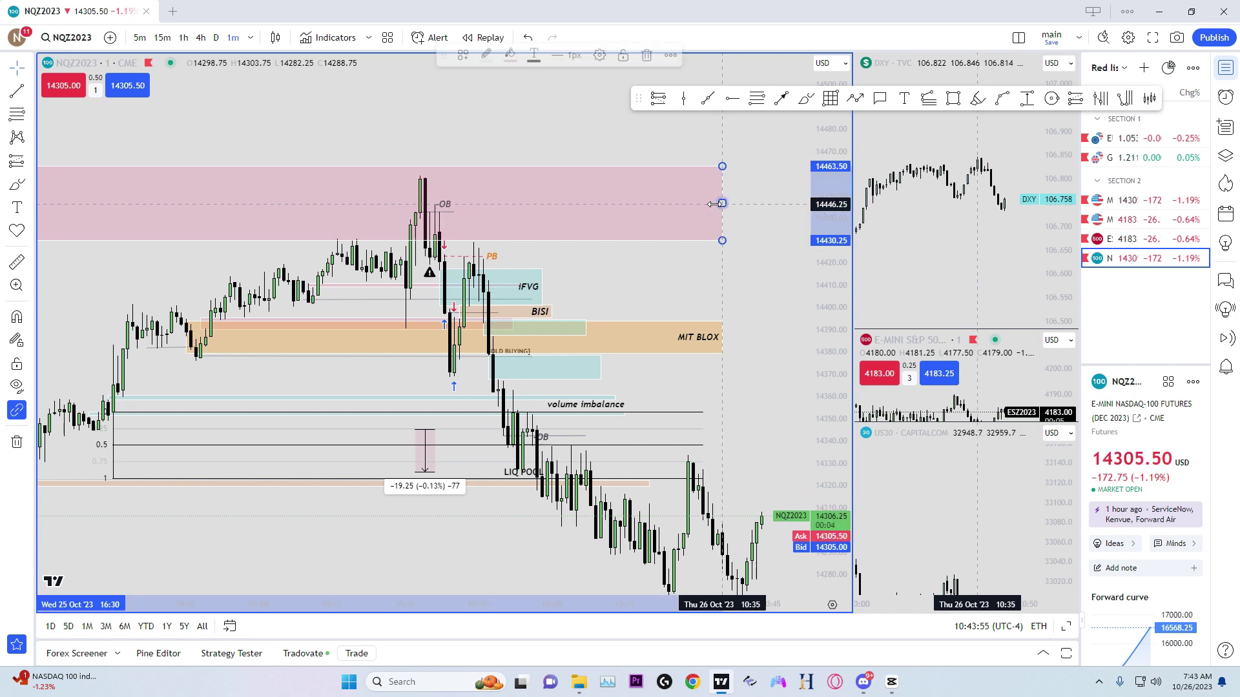
{"action": "scroll", "coordinate": [626, 281], "scroll_direction": "down", "scroll_amount": 2}
{"action": "scroll", "coordinate": [368, 222], "scroll_direction": "down", "scroll_amount": 2}
{"action": "scroll", "coordinate": [284, 163], "scroll_direction": "up", "scroll_amount": 2}
{"action": "scroll", "coordinate": [236, 222], "scroll_direction": "up", "scroll_amount": 2}
{"action": "scroll", "coordinate": [304, 210], "scroll_direction": "up", "scroll_amount": 2}
Frame Thursday 26 Oct's early session with taller candles and the orange MIT BLOX zone visible.
{"action": "mouse_move", "coordinate": [518, 188]}
{"action": "left_mouse_down"}
{"action": "mouse_move", "coordinate": [474, 158]}
{"action": "mouse_move", "coordinate": [224, 172]}
{"action": "left_mouse_up"}
{"action": "scroll", "coordinate": [540, 150], "scroll_direction": "up", "scroll_amount": 3}
{"action": "scroll", "coordinate": [584, 330], "scroll_direction": "up", "scroll_amount": 2}
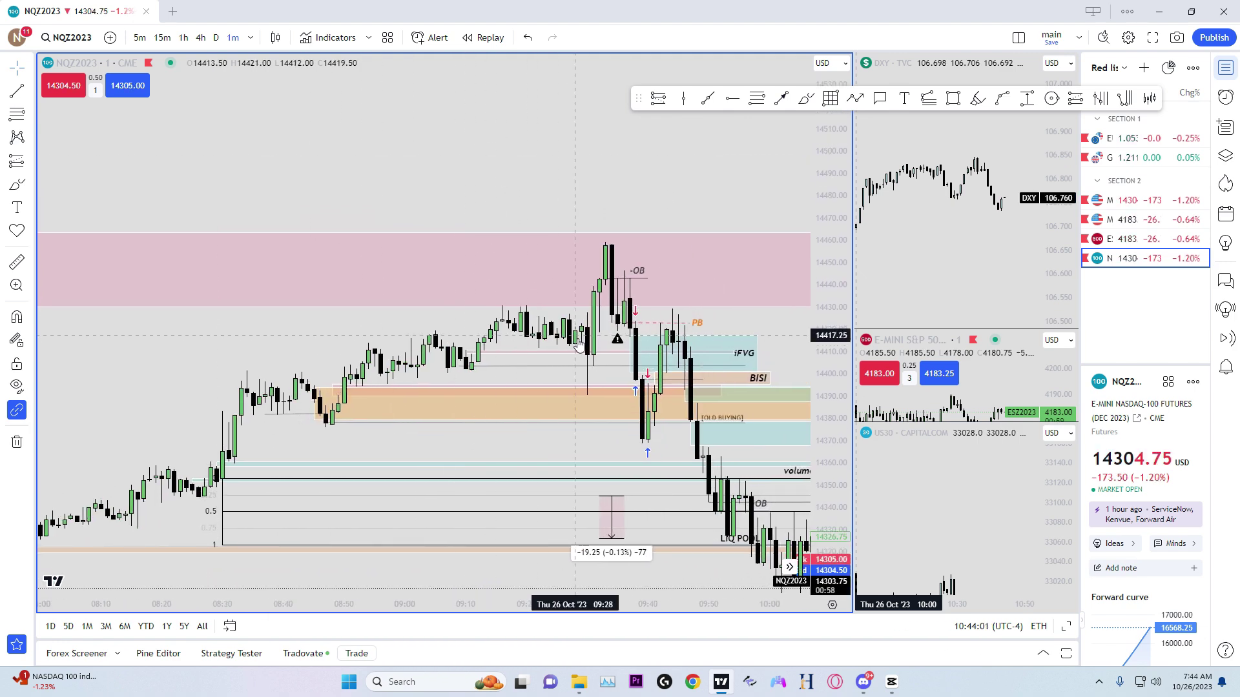
{"action": "scroll", "coordinate": [635, 199], "scroll_direction": "up", "scroll_amount": 2}
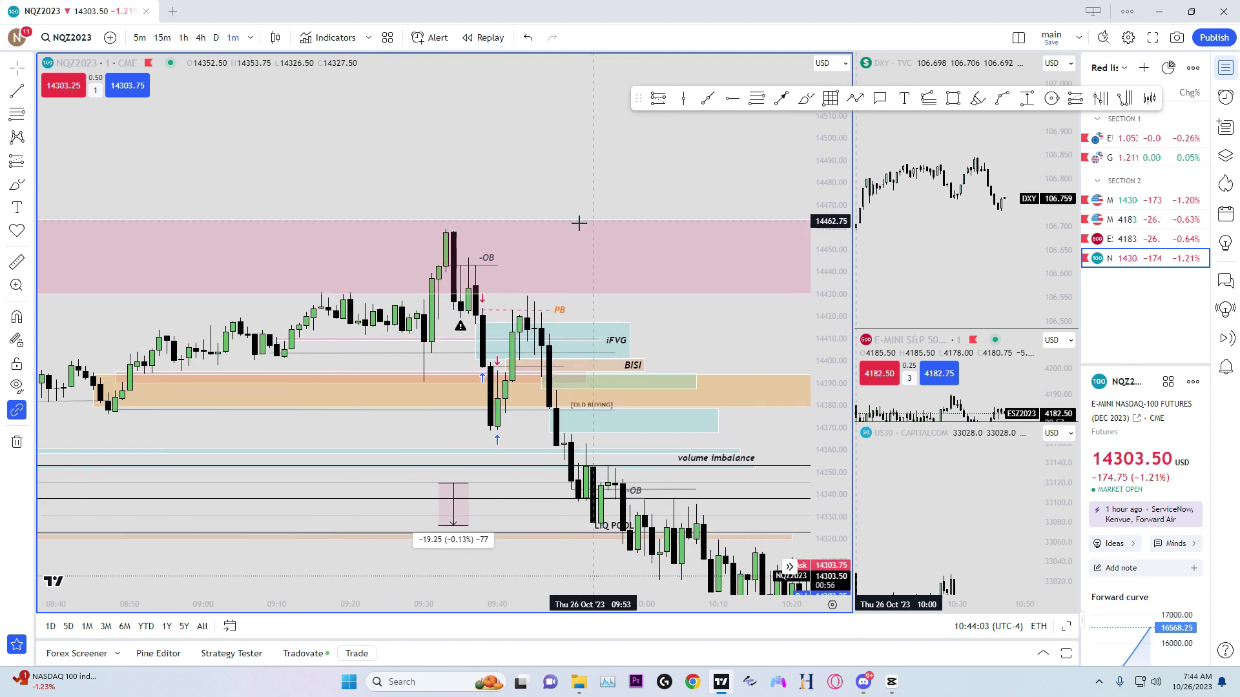
{"action": "mouse_move", "coordinate": [833, 344]}
{"action": "left_mouse_down"}
{"action": "mouse_move", "coordinate": [802, 304]}
{"action": "mouse_move", "coordinate": [725, 289]}
{"action": "left_mouse_up"}
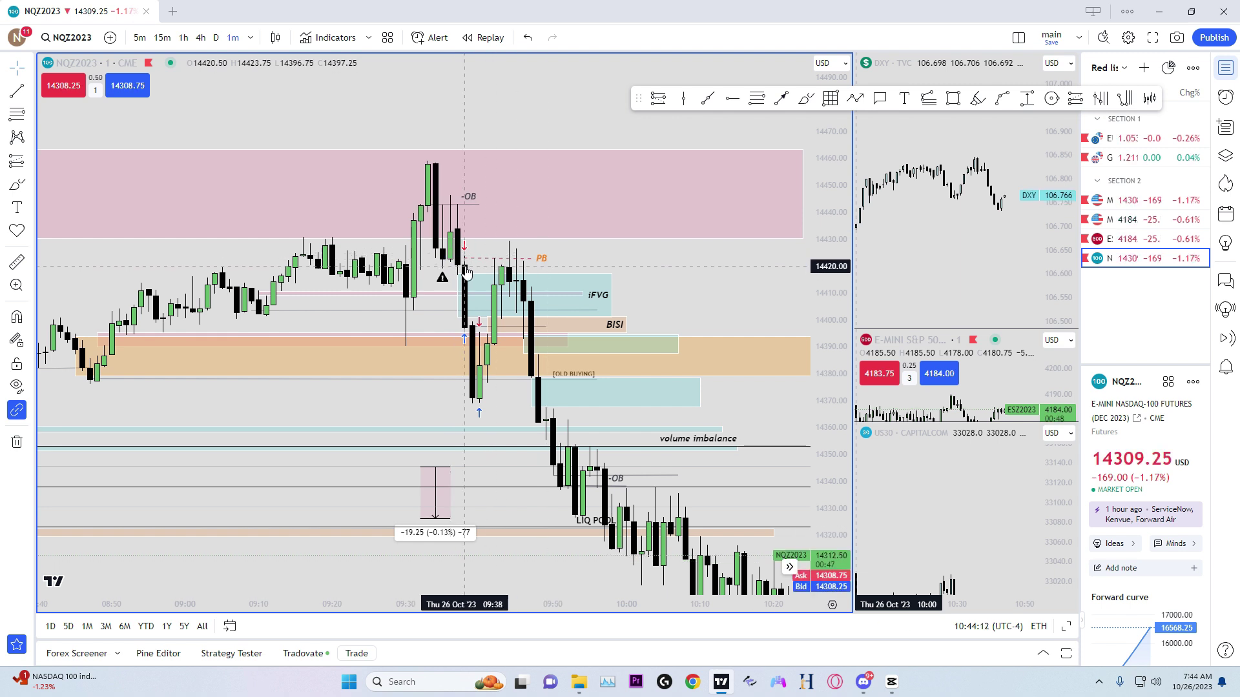
{"action": "scroll", "coordinate": [243, 394], "scroll_direction": "down", "scroll_amount": 2}
{"action": "scroll", "coordinate": [328, 394], "scroll_direction": "down", "scroll_amount": 1}
{"action": "left_click_drag", "start_coordinate": [269, 336], "coordinate": [257, 290]}
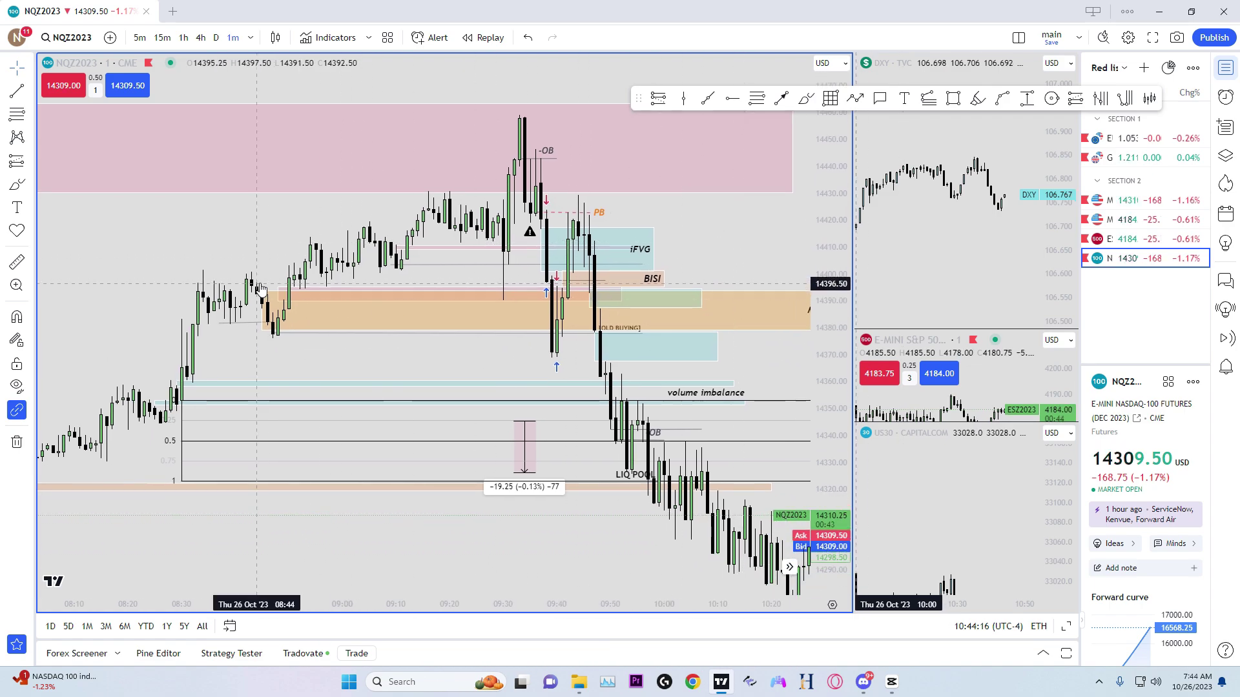
{"action": "left_click_drag", "start_coordinate": [459, 350], "coordinate": [408, 353]}
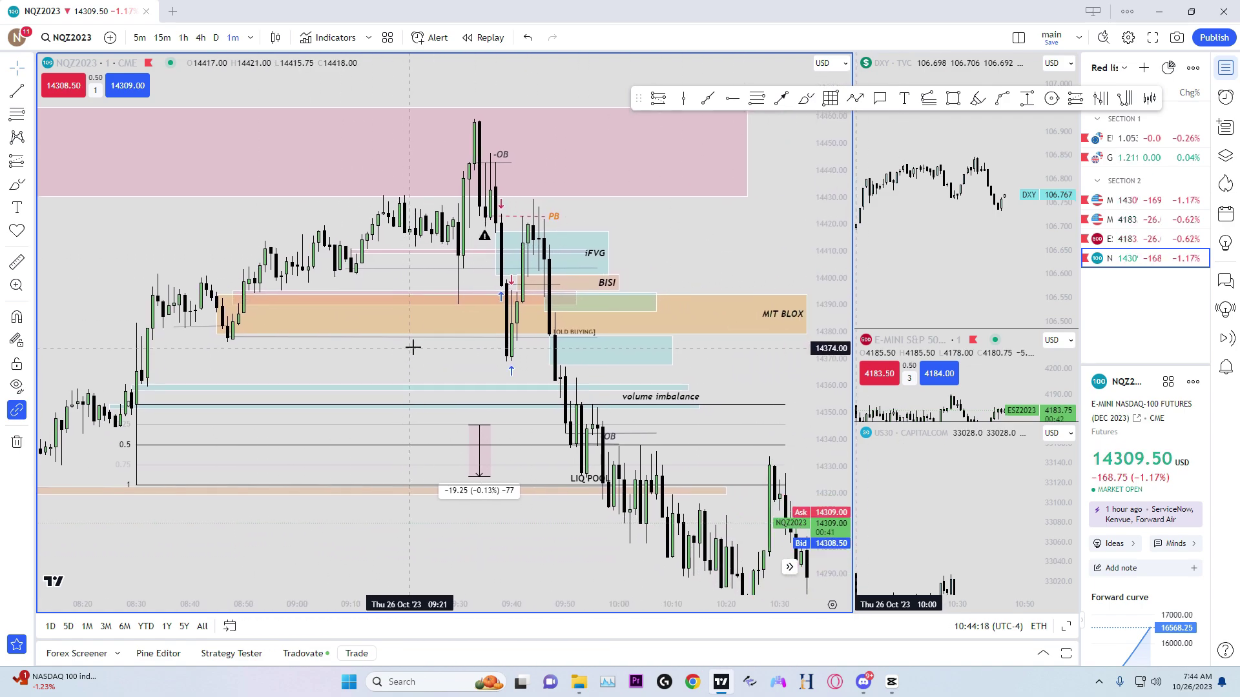